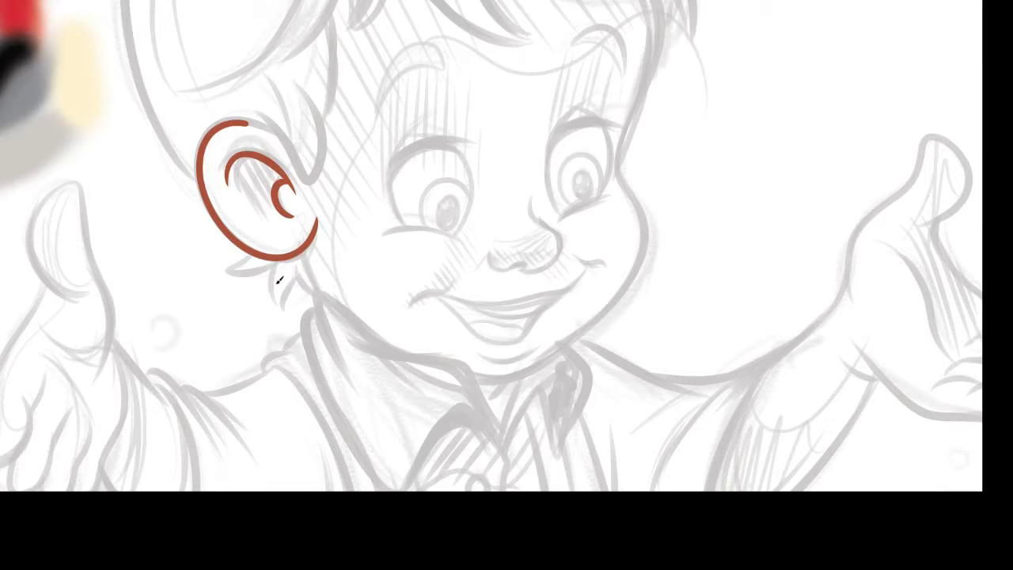
Step: Ink the boy's nose and the upper line of his smile in reddish brown over the grey sketch
{"action": "left_click_drag", "start_coordinate": [532, 200], "coordinate": [559, 260]}
{"action": "mouse_move", "coordinate": [494, 254]}
{"action": "left_mouse_down"}
{"action": "mouse_move", "coordinate": [552, 271]}
{"action": "mouse_move", "coordinate": [511, 267]}
{"action": "mouse_move", "coordinate": [412, 301]}
{"action": "mouse_move", "coordinate": [411, 313]}
{"action": "left_mouse_up"}
{"action": "key", "text": "ctrl+z"}
{"action": "left_click_drag", "start_coordinate": [434, 294], "coordinate": [574, 278]}
{"action": "key", "text": "ctrl+z"}
{"action": "key", "text": "ctrl+z"}
{"action": "key", "text": "ctrl+z"}
{"action": "mouse_move", "coordinate": [413, 306]}
{"action": "left_mouse_down"}
{"action": "mouse_move", "coordinate": [487, 301]}
{"action": "mouse_move", "coordinate": [587, 267]}
{"action": "left_mouse_up"}
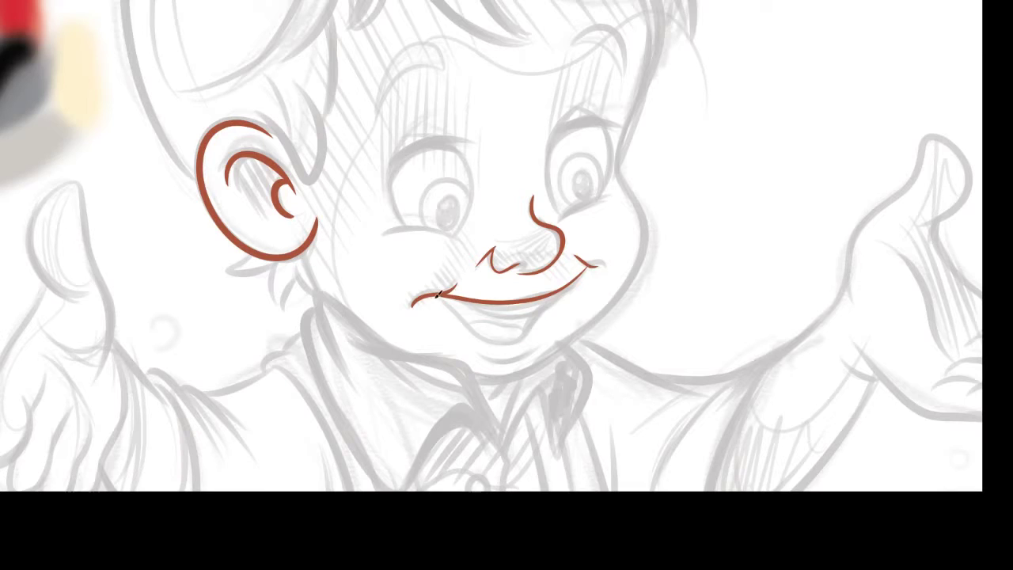
Step: Ink the lower edge of the open mouth and the short curved chin lines beneath it
{"action": "left_click_drag", "start_coordinate": [433, 300], "coordinate": [533, 315]}
{"action": "left_click_drag", "start_coordinate": [474, 348], "coordinate": [532, 348]}
{"action": "left_click_drag", "start_coordinate": [666, 156], "coordinate": [675, 206]}
{"action": "left_click_drag", "start_coordinate": [640, 26], "coordinate": [518, 420]}
{"action": "key", "text": "ctrl+minus"}
{"action": "key", "text": "ctrl+z"}
{"action": "left_click_drag", "start_coordinate": [482, 370], "coordinate": [511, 370]}
Step: Ink the face contour from the forehead over the cheek to the chin, plus the curved cheek lines under the eyes
{"action": "mouse_move", "coordinate": [594, 102]}
{"action": "left_mouse_down"}
{"action": "mouse_move", "coordinate": [539, 357]}
{"action": "mouse_move", "coordinate": [595, 280]}
{"action": "mouse_move", "coordinate": [515, 376]}
{"action": "left_mouse_up"}
{"action": "key", "text": "ctrl+z"}
{"action": "key", "text": "ctrl+z"}
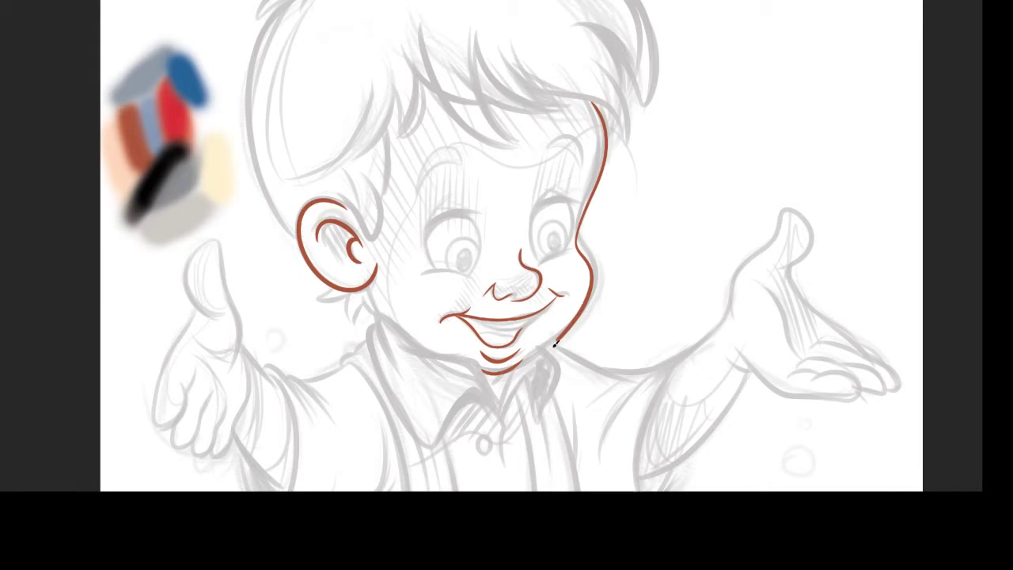
{"action": "key", "text": "ctrl+minus"}
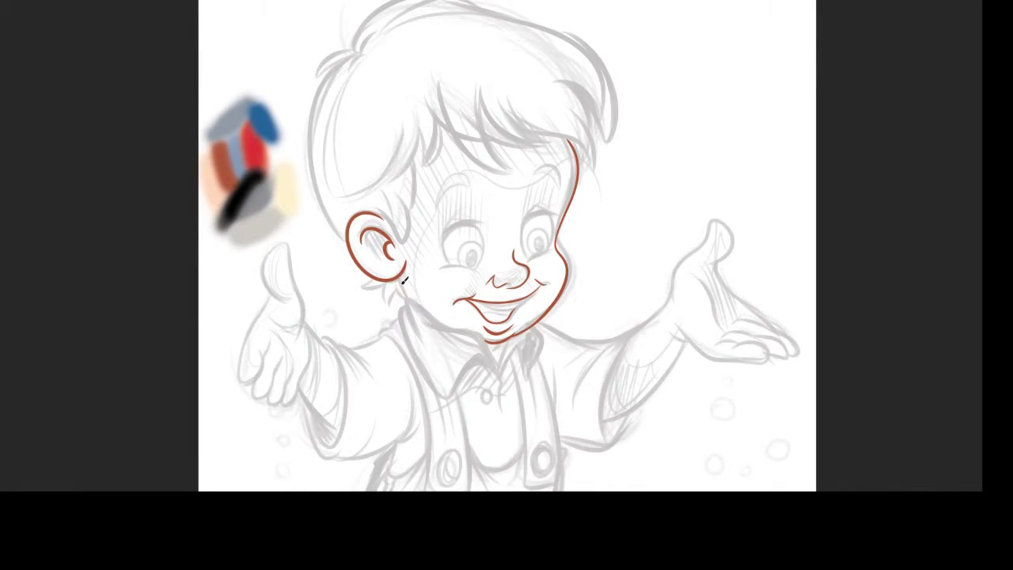
{"action": "left_click_drag", "start_coordinate": [439, 269], "coordinate": [456, 266]}
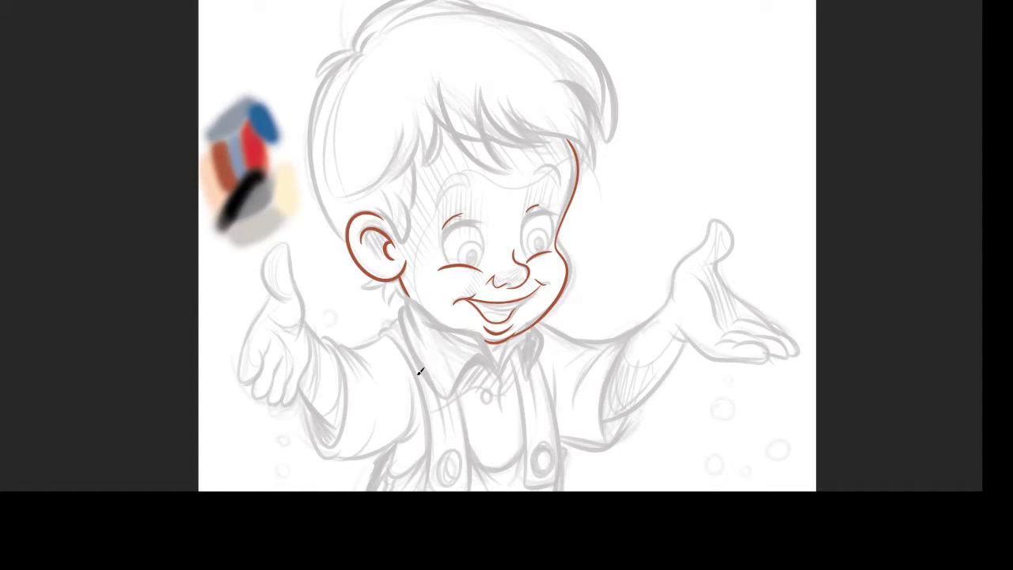
Step: Trace the forearm and open palm-up hand on the side away from the ear in reddish brown
{"action": "mouse_move", "coordinate": [607, 416]}
{"action": "left_mouse_down"}
{"action": "mouse_move", "coordinate": [685, 335]}
{"action": "mouse_move", "coordinate": [764, 348]}
{"action": "left_mouse_up"}
{"action": "key", "text": "ctrl+z"}
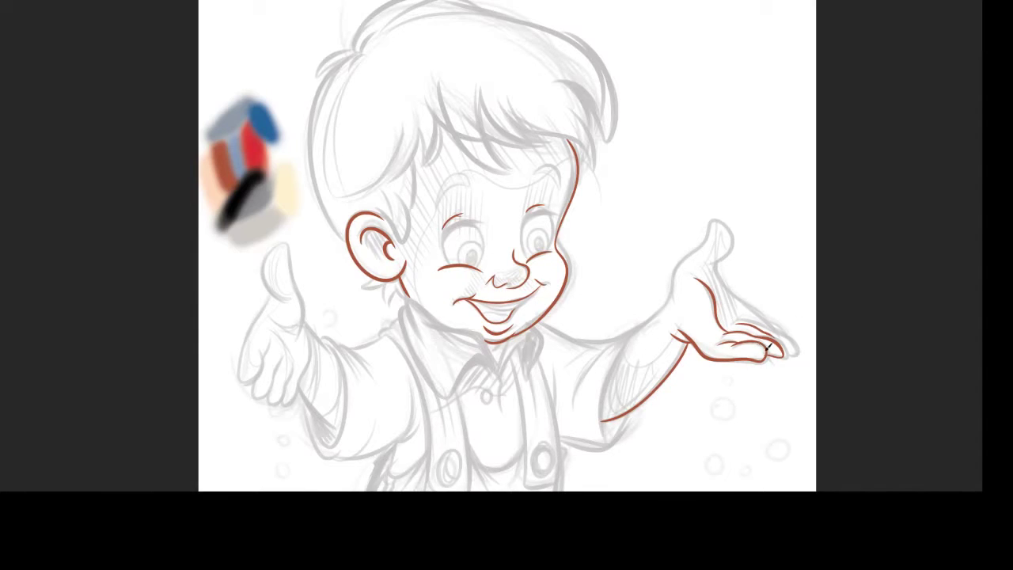
{"action": "left_click_drag", "start_coordinate": [716, 264], "coordinate": [738, 300]}
{"action": "left_click_drag", "start_coordinate": [732, 255], "coordinate": [675, 292]}
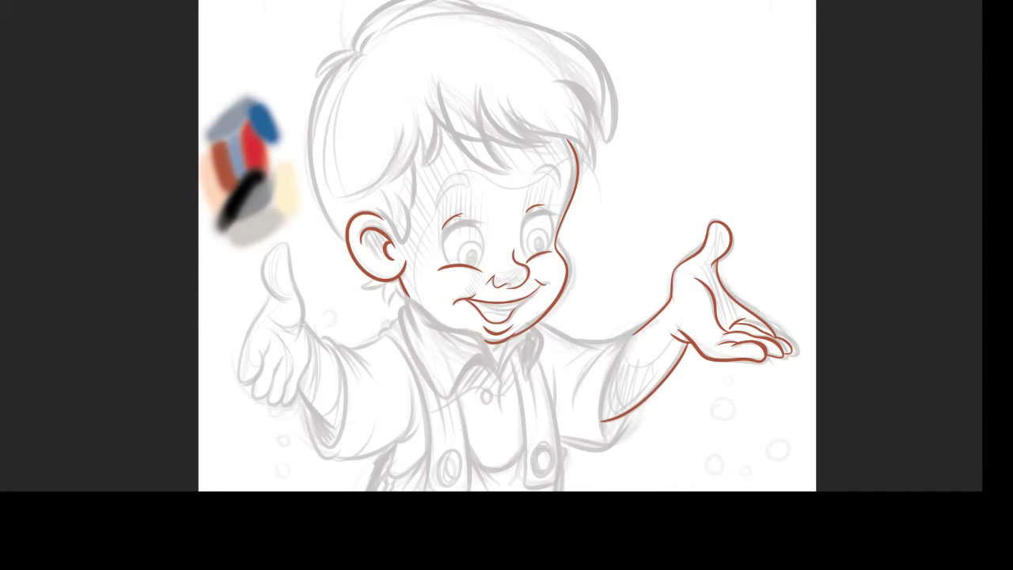
Step: Trace the fingers, palm and raised thumb of the hand on the ear side
{"action": "mouse_move", "coordinate": [274, 291]}
{"action": "left_mouse_down"}
{"action": "mouse_move", "coordinate": [252, 385]}
{"action": "mouse_move", "coordinate": [273, 390]}
{"action": "mouse_move", "coordinate": [293, 362]}
{"action": "left_mouse_up"}
{"action": "left_click_drag", "start_coordinate": [281, 397], "coordinate": [308, 367]}
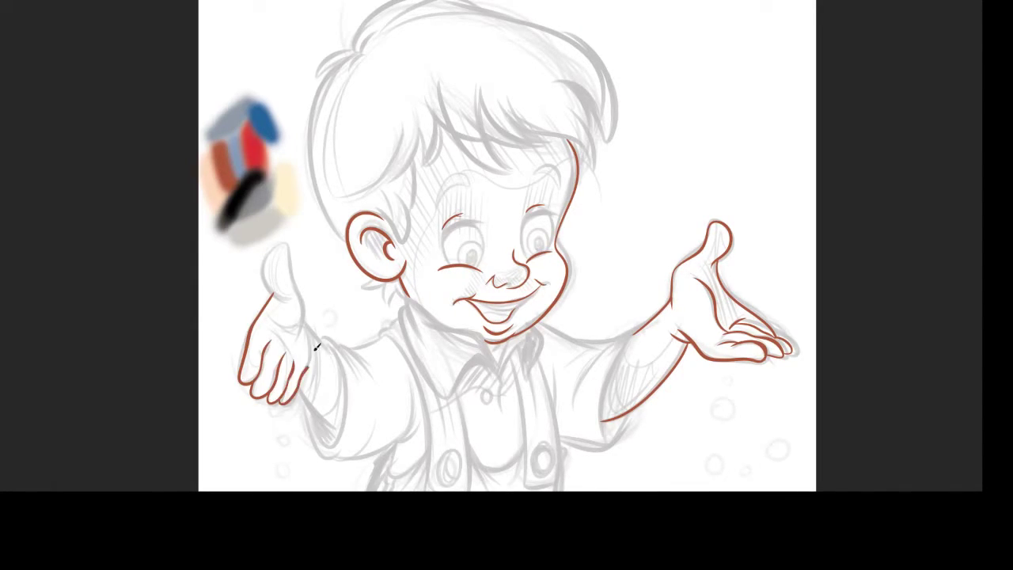
{"action": "left_click_drag", "start_coordinate": [306, 321], "coordinate": [309, 367]}
{"action": "left_click_drag", "start_coordinate": [274, 293], "coordinate": [304, 321]}
{"action": "key", "text": "ctrl+z"}
{"action": "left_click_drag", "start_coordinate": [265, 272], "coordinate": [308, 311]}
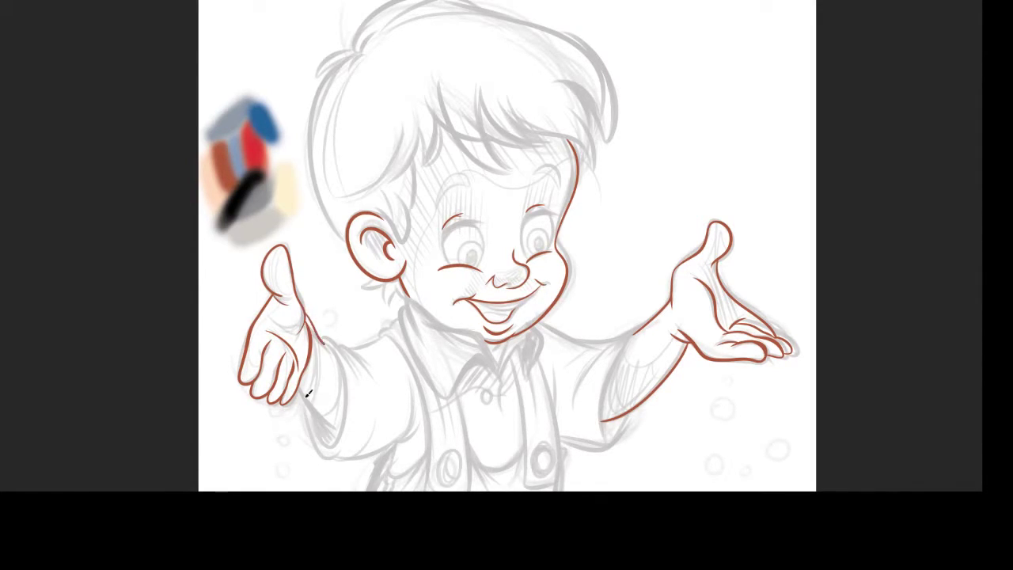
Step: Undo the last strokes on the ear-side hand and redraw its palm edge, wrist and forearm down to the sleeve
{"action": "key", "text": "ctrl+minus"}
{"action": "key", "text": "ctrl+plus"}
{"action": "key", "text": "ctrl+minus"}
{"action": "key", "text": "ctrl+z"}
{"action": "key", "text": "ctrl+z"}
{"action": "key", "text": "ctrl+z"}
{"action": "key", "text": "ctrl+z"}
{"action": "key", "text": "ctrl+plus"}
{"action": "key", "text": "ctrl+z"}
{"action": "left_click_drag", "start_coordinate": [289, 408], "coordinate": [317, 338]}
{"action": "left_click_drag", "start_coordinate": [292, 303], "coordinate": [311, 340]}
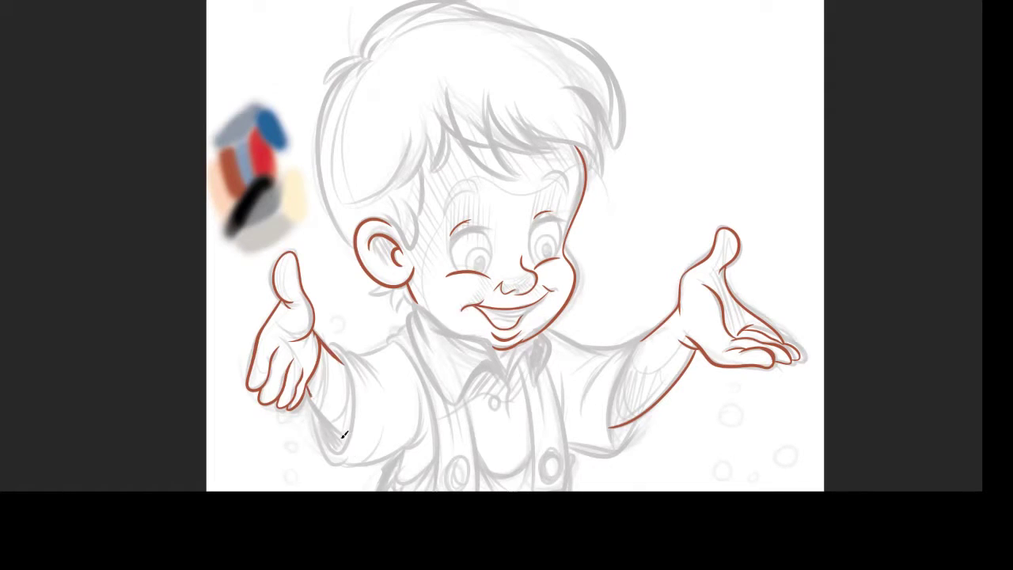
{"action": "left_click_drag", "start_coordinate": [326, 420], "coordinate": [347, 441]}
Step: Ink the rounded outlines of both bare knees below the shorts in reddish brown
{"action": "left_click_drag", "start_coordinate": [548, 484], "coordinate": [556, 319]}
{"action": "left_click_drag", "start_coordinate": [497, 383], "coordinate": [486, 425]}
{"action": "mouse_move", "coordinate": [399, 402]}
{"action": "left_mouse_down"}
{"action": "mouse_move", "coordinate": [490, 431]}
{"action": "mouse_move", "coordinate": [497, 397]}
{"action": "mouse_move", "coordinate": [496, 411]}
{"action": "left_mouse_up"}
{"action": "key", "text": "ctrl+z"}
{"action": "key", "text": "ctrl+z"}
{"action": "left_click_drag", "start_coordinate": [434, 418], "coordinate": [481, 429]}
{"action": "left_click_drag", "start_coordinate": [554, 380], "coordinate": [649, 347]}
{"action": "left_click_drag", "start_coordinate": [611, 396], "coordinate": [634, 399]}
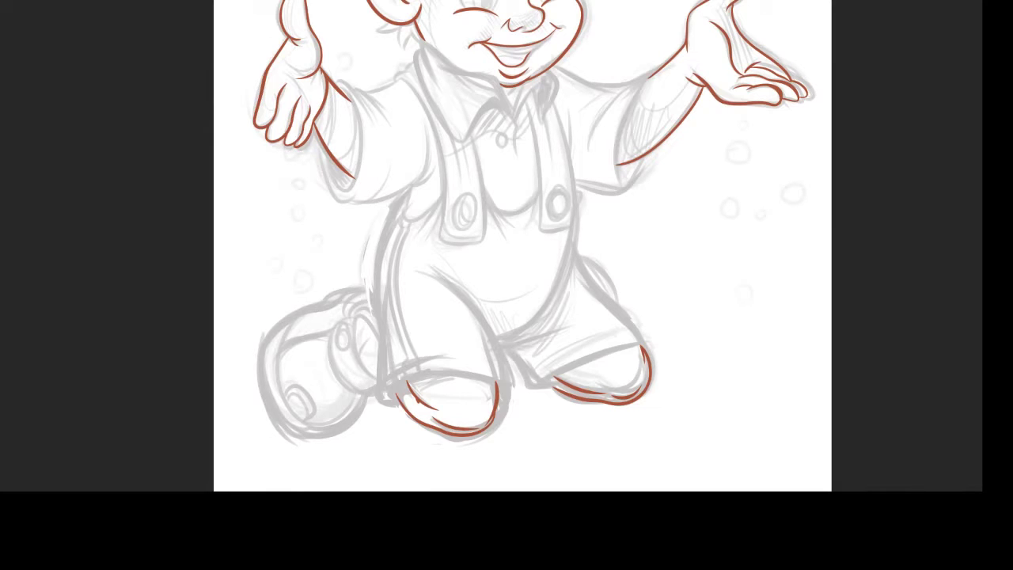
Step: Sample black from the painted colour swatches and ink the ear-side eye with a thick upper lash line
{"action": "left_click_drag", "start_coordinate": [556, 214], "coordinate": [571, 433]}
{"action": "key", "text": "ctrl+plus"}
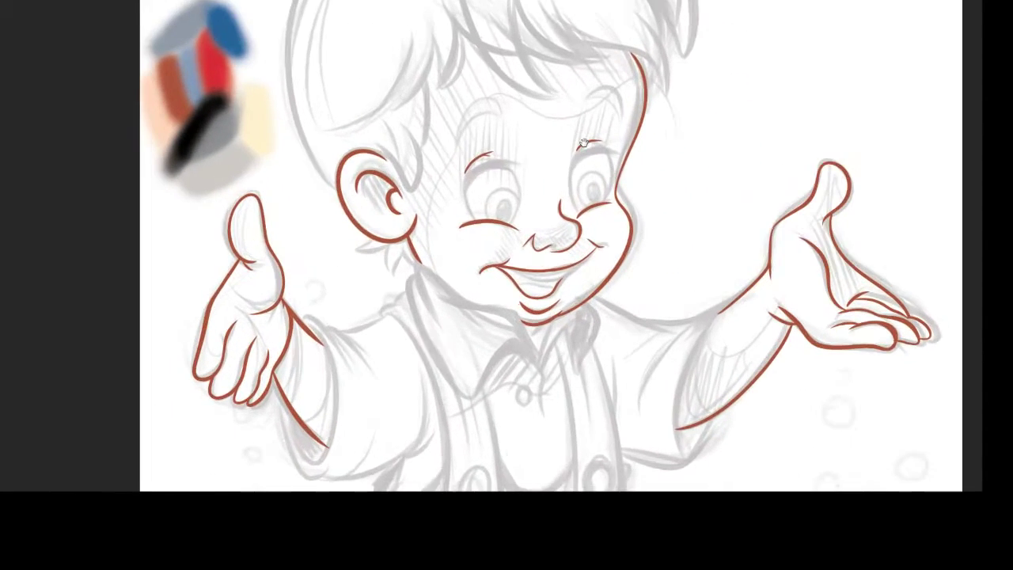
{"action": "left_click", "coordinate": [190, 143], "text": "alt"}
{"action": "key", "text": "ctrl+minus"}
{"action": "key", "text": "ctrl+plus"}
{"action": "key", "text": "ctrl+plus"}
{"action": "left_click_drag", "start_coordinate": [387, 110], "coordinate": [473, 63]}
{"action": "left_click_drag", "start_coordinate": [403, 155], "coordinate": [388, 107]}
{"action": "mouse_move", "coordinate": [455, 76]}
{"action": "left_mouse_down"}
{"action": "mouse_move", "coordinate": [454, 162]}
{"action": "mouse_move", "coordinate": [446, 160]}
{"action": "left_mouse_up"}
{"action": "left_click_drag", "start_coordinate": [388, 109], "coordinate": [462, 68]}
Step: Ink the second eye in black with a thick upper lash, both side curves and an oval pupil
{"action": "left_click_drag", "start_coordinate": [559, 146], "coordinate": [546, 100]}
{"action": "mouse_move", "coordinate": [544, 102]}
{"action": "left_mouse_down"}
{"action": "mouse_move", "coordinate": [570, 56]}
{"action": "mouse_move", "coordinate": [609, 50]}
{"action": "left_mouse_up"}
{"action": "key", "text": "ctrl+z"}
{"action": "key", "text": "ctrl+z"}
{"action": "left_click_drag", "start_coordinate": [560, 145], "coordinate": [546, 100]}
{"action": "left_click_drag", "start_coordinate": [544, 101], "coordinate": [612, 48]}
{"action": "left_click_drag", "start_coordinate": [547, 78], "coordinate": [608, 51]}
{"action": "key", "text": "ctrl+z"}
{"action": "key", "text": "ctrl+z"}
{"action": "left_click_drag", "start_coordinate": [545, 109], "coordinate": [612, 45]}
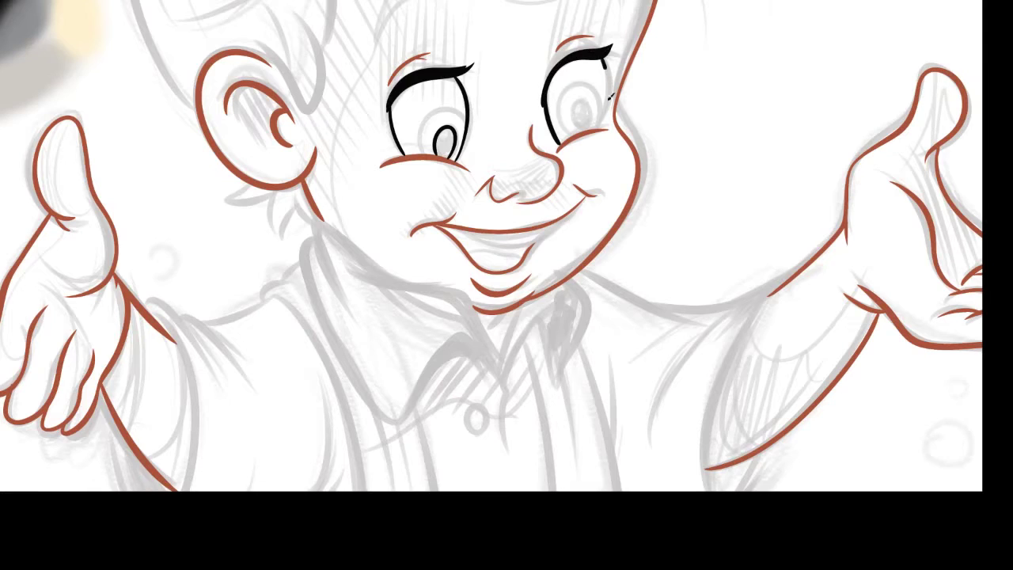
{"action": "key", "text": "ctrl+z"}
{"action": "left_click_drag", "start_coordinate": [611, 127], "coordinate": [606, 53]}
{"action": "left_click_drag", "start_coordinate": [583, 101], "coordinate": [586, 126]}
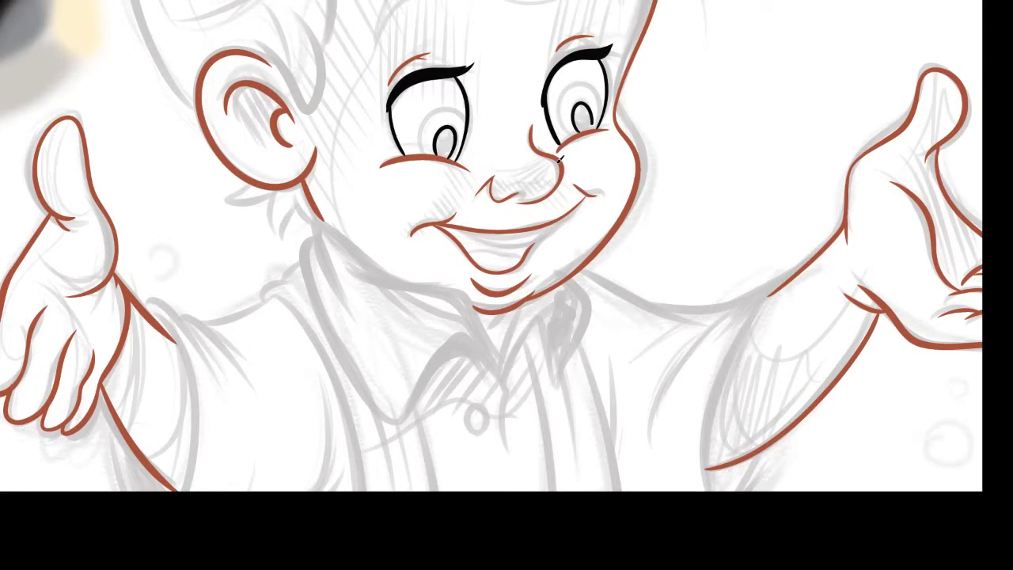
Step: Outline both eyebrows in black above the eyes
{"action": "left_click_drag", "start_coordinate": [360, 198], "coordinate": [369, 387]}
{"action": "key", "text": "ctrl+z"}
{"action": "mouse_move", "coordinate": [383, 231]}
{"action": "left_mouse_down"}
{"action": "mouse_move", "coordinate": [453, 155]}
{"action": "mouse_move", "coordinate": [448, 188]}
{"action": "left_mouse_up"}
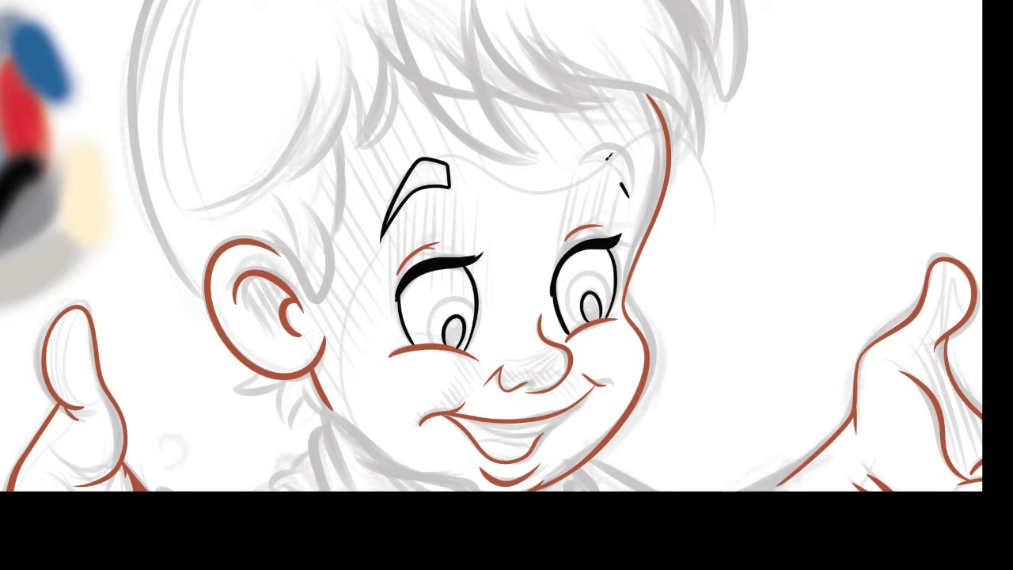
{"action": "left_click_drag", "start_coordinate": [580, 164], "coordinate": [633, 194]}
{"action": "left_click_drag", "start_coordinate": [626, 158], "coordinate": [635, 210]}
{"action": "key", "text": "ctrl+minus"}
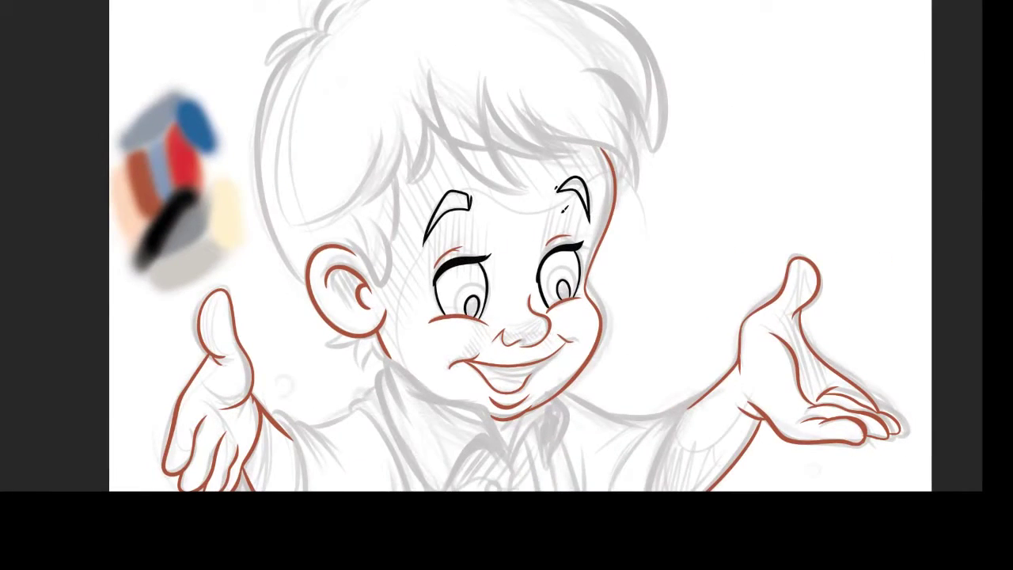
{"action": "left_click_drag", "start_coordinate": [560, 206], "coordinate": [564, 210]}
Step: Ink the pointed hair locks in front of the ear and along the temple in black
{"action": "left_click_drag", "start_coordinate": [343, 240], "coordinate": [381, 289]}
{"action": "mouse_move", "coordinate": [385, 273]}
{"action": "left_mouse_down"}
{"action": "mouse_move", "coordinate": [359, 213]}
{"action": "mouse_move", "coordinate": [403, 189]}
{"action": "left_mouse_up"}
{"action": "mouse_move", "coordinate": [375, 205]}
{"action": "left_mouse_down"}
{"action": "mouse_move", "coordinate": [408, 170]}
{"action": "mouse_move", "coordinate": [407, 133]}
{"action": "left_mouse_up"}
{"action": "key", "text": "ctrl+z"}
{"action": "left_click_drag", "start_coordinate": [409, 185], "coordinate": [432, 128]}
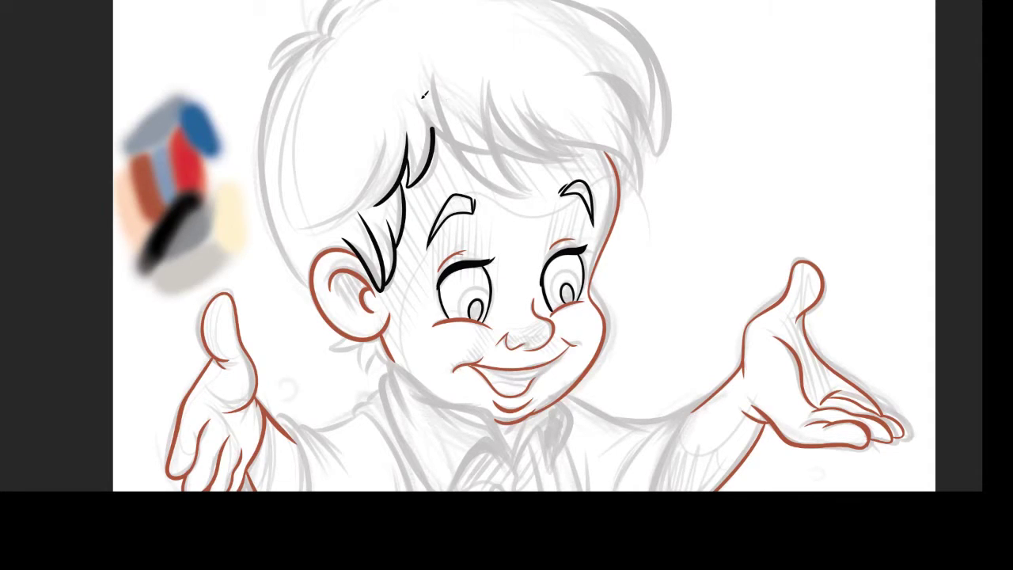
Step: Ink the fringe across the forehead and the pointed locks at its far end
{"action": "left_click_drag", "start_coordinate": [420, 90], "coordinate": [434, 140]}
{"action": "left_click_drag", "start_coordinate": [435, 113], "coordinate": [517, 149]}
{"action": "left_click_drag", "start_coordinate": [461, 79], "coordinate": [515, 148]}
{"action": "key", "text": "ctrl+z"}
{"action": "mouse_move", "coordinate": [481, 119]}
{"action": "left_mouse_down"}
{"action": "mouse_move", "coordinate": [622, 165]}
{"action": "mouse_move", "coordinate": [642, 212]}
{"action": "left_mouse_up"}
{"action": "left_click_drag", "start_coordinate": [642, 212], "coordinate": [611, 103]}
{"action": "left_click_drag", "start_coordinate": [651, 149], "coordinate": [636, 56]}
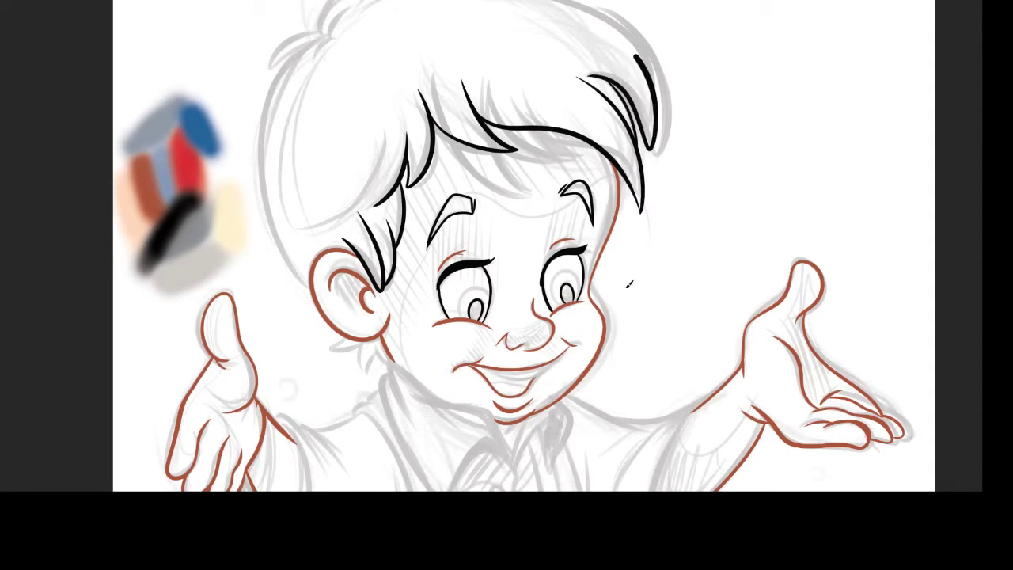
Step: Ink the outer contour of the hair from behind the ear over the crown to the fringe, including the crown tufts
{"action": "key", "text": "ctrl+minus"}
{"action": "key", "text": "ctrl+z"}
{"action": "mouse_move", "coordinate": [616, 179]}
{"action": "left_mouse_down"}
{"action": "mouse_move", "coordinate": [380, 49]}
{"action": "mouse_move", "coordinate": [349, 101]}
{"action": "left_mouse_up"}
{"action": "key", "text": "ctrl+z"}
{"action": "mouse_move", "coordinate": [619, 179]}
{"action": "left_mouse_down"}
{"action": "mouse_move", "coordinate": [364, 92]}
{"action": "mouse_move", "coordinate": [452, 31]}
{"action": "left_mouse_up"}
{"action": "key", "text": "ctrl+z"}
{"action": "key", "text": "ctrl+z"}
{"action": "mouse_move", "coordinate": [361, 82]}
{"action": "left_mouse_down"}
{"action": "mouse_move", "coordinate": [367, 44]}
{"action": "mouse_move", "coordinate": [594, 103]}
{"action": "left_mouse_up"}
{"action": "mouse_move", "coordinate": [355, 279]}
{"action": "left_mouse_down"}
{"action": "mouse_move", "coordinate": [347, 106]}
{"action": "mouse_move", "coordinate": [325, 120]}
{"action": "left_mouse_up"}
{"action": "left_click_drag", "start_coordinate": [326, 117], "coordinate": [360, 95]}
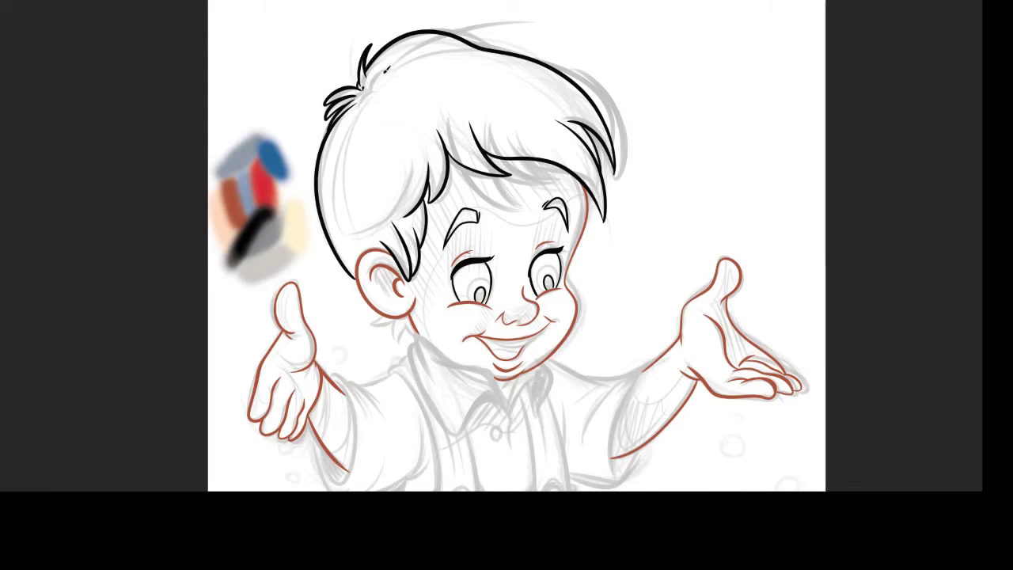
Step: Add inner strand lines to the hair above the ear and around the fringe, plus the small tufts below the ear
{"action": "left_click_drag", "start_coordinate": [416, 166], "coordinate": [356, 247]}
{"action": "left_click_drag", "start_coordinate": [546, 131], "coordinate": [604, 225]}
{"action": "left_click_drag", "start_coordinate": [567, 82], "coordinate": [604, 123]}
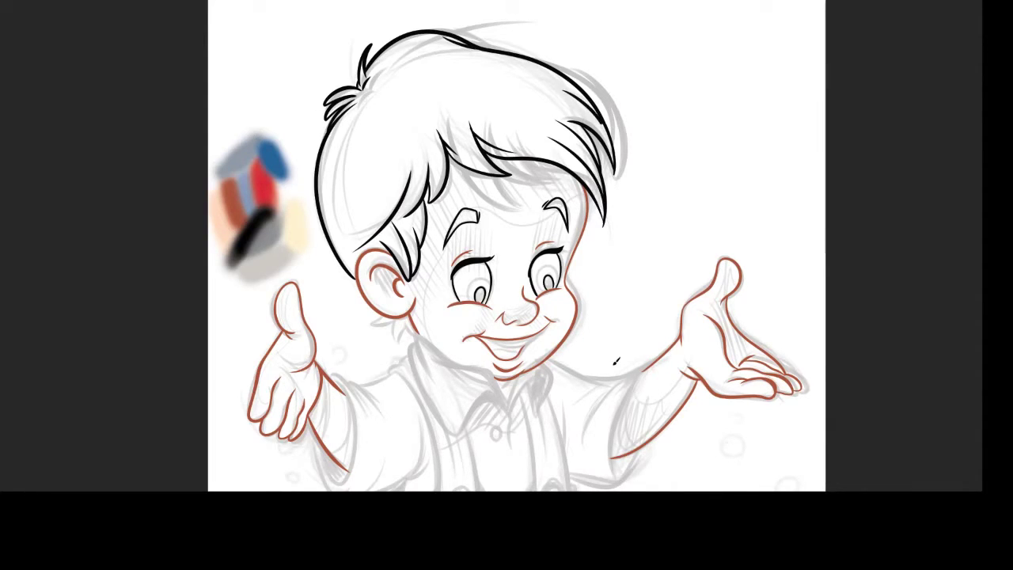
{"action": "key", "text": "ctrl+minus"}
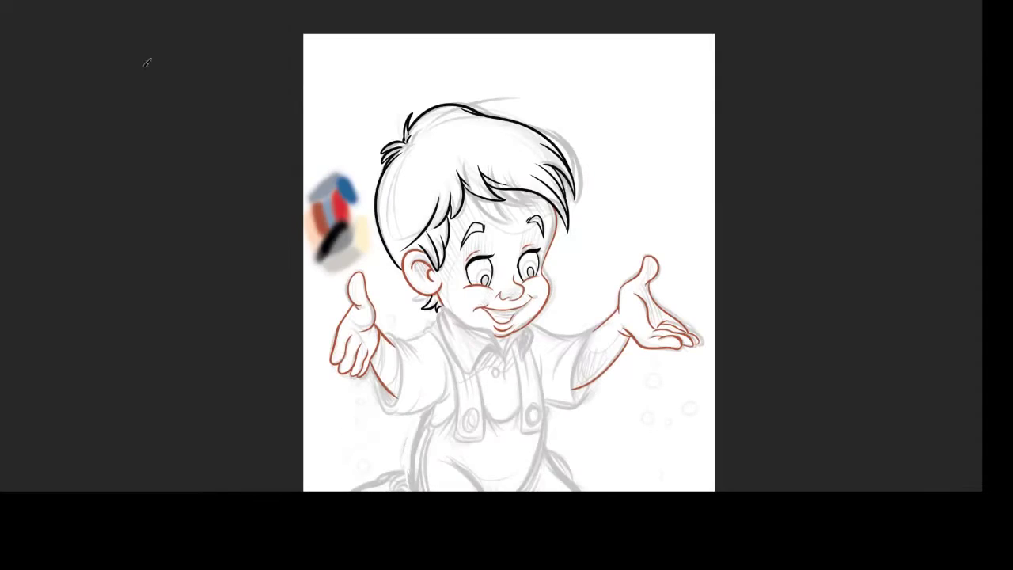
Step: Switch to dark red and ink both suspender straps with their shoulder loop, inner edges and crease lines
{"action": "key", "text": "ctrl+plus"}
{"action": "left_click_drag", "start_coordinate": [606, 475], "coordinate": [633, 298]}
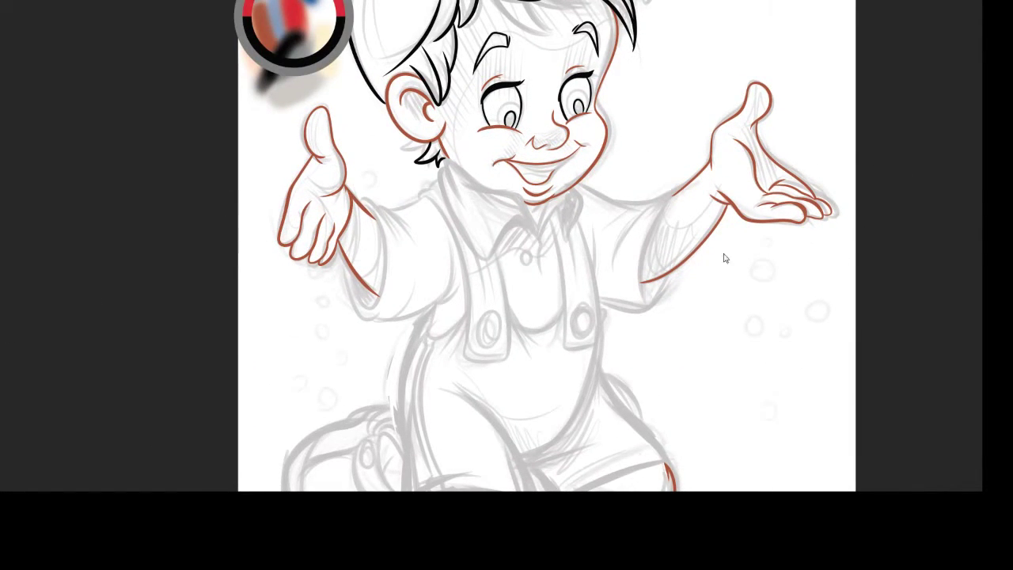
{"action": "mouse_move", "coordinate": [425, 194]}
{"action": "left_mouse_down"}
{"action": "mouse_move", "coordinate": [467, 309]}
{"action": "mouse_move", "coordinate": [500, 247]}
{"action": "left_mouse_up"}
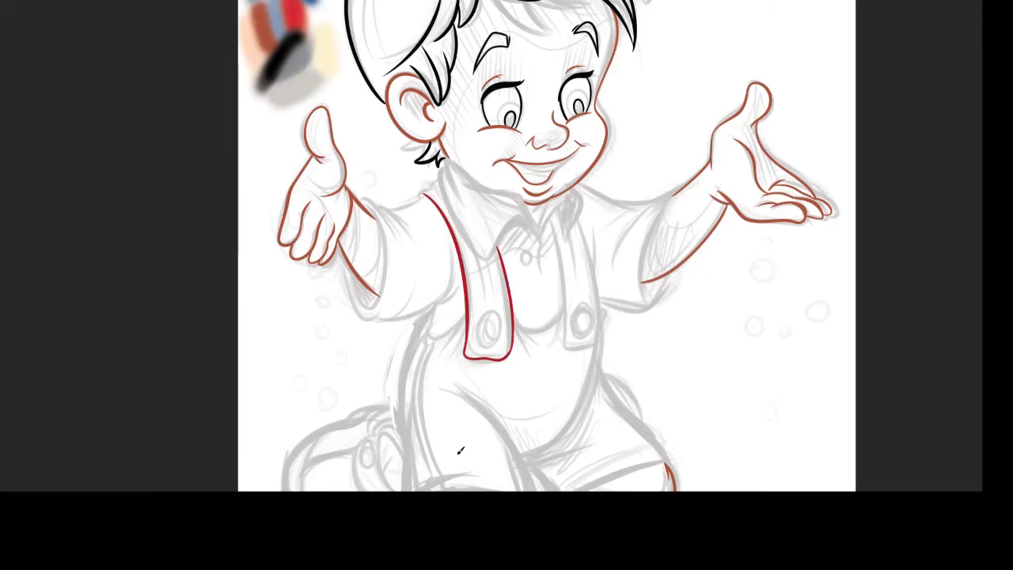
{"action": "left_click_drag", "start_coordinate": [419, 196], "coordinate": [431, 184]}
{"action": "mouse_move", "coordinate": [554, 214]}
{"action": "left_mouse_down"}
{"action": "mouse_move", "coordinate": [563, 329]}
{"action": "mouse_move", "coordinate": [599, 347]}
{"action": "left_mouse_up"}
{"action": "left_click_drag", "start_coordinate": [580, 215], "coordinate": [601, 345]}
{"action": "left_click_drag", "start_coordinate": [420, 186], "coordinate": [497, 355]}
{"action": "left_click_drag", "start_coordinate": [566, 226], "coordinate": [575, 342]}
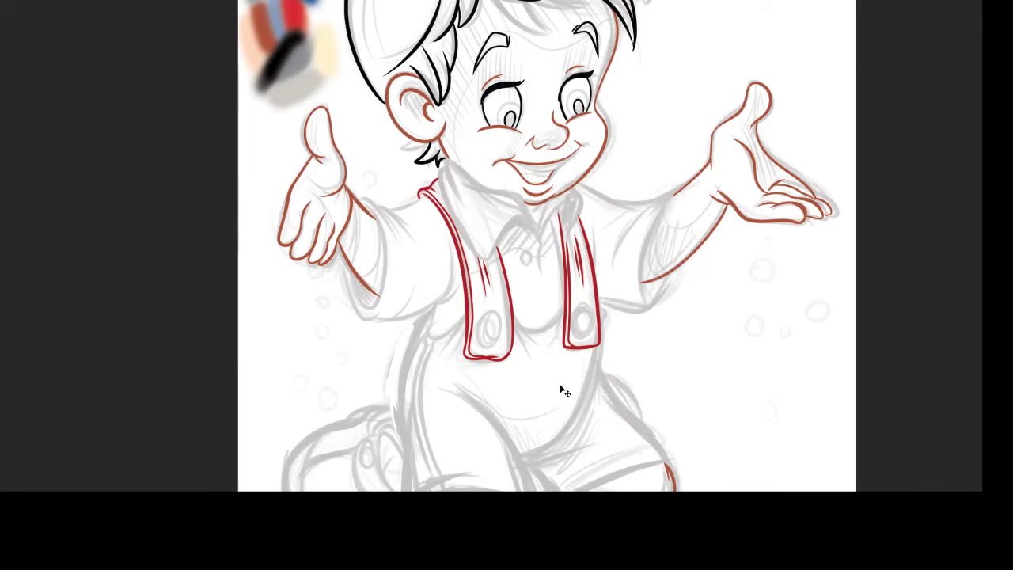
Step: Ink the shorts' waist side, outer edge, thigh line and hem on the ear-side leg in dark red
{"action": "mouse_move", "coordinate": [429, 318]}
{"action": "left_mouse_down"}
{"action": "mouse_move", "coordinate": [432, 340]}
{"action": "mouse_move", "coordinate": [440, 234]}
{"action": "left_mouse_up"}
{"action": "mouse_move", "coordinate": [451, 186]}
{"action": "left_mouse_down"}
{"action": "mouse_move", "coordinate": [431, 374]}
{"action": "mouse_move", "coordinate": [544, 370]}
{"action": "left_mouse_up"}
{"action": "left_click_drag", "start_coordinate": [470, 253], "coordinate": [554, 369]}
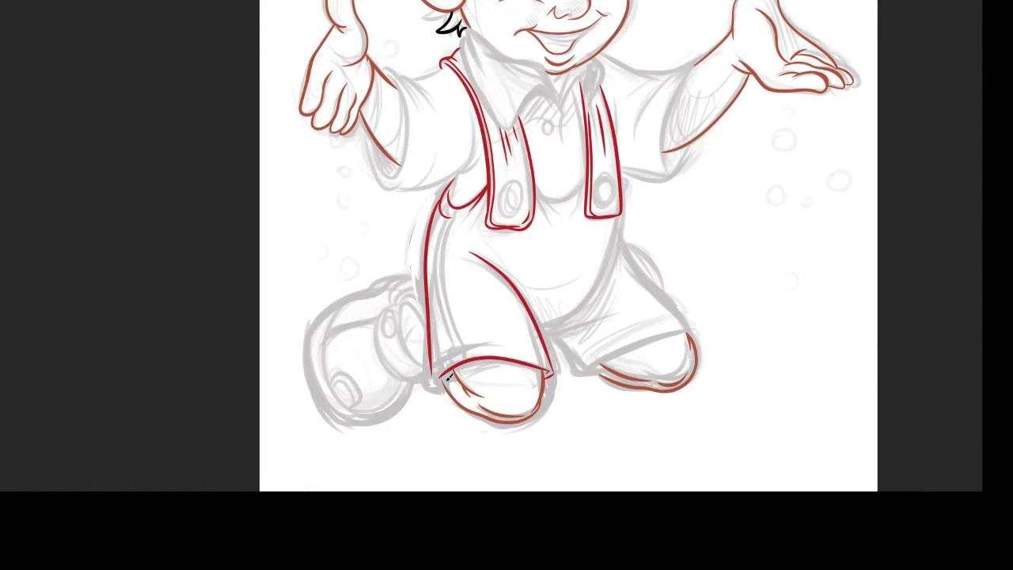
{"action": "left_click_drag", "start_coordinate": [436, 367], "coordinate": [593, 317]}
Step: Ink the crotch folds, the belly curve and the inner edge and hem of the other shorts leg
{"action": "left_click_drag", "start_coordinate": [541, 325], "coordinate": [578, 302]}
{"action": "left_click_drag", "start_coordinate": [617, 216], "coordinate": [591, 295]}
{"action": "mouse_move", "coordinate": [578, 307]}
{"action": "left_mouse_down"}
{"action": "mouse_move", "coordinate": [541, 325]}
{"action": "mouse_move", "coordinate": [577, 371]}
{"action": "left_mouse_up"}
{"action": "left_click_drag", "start_coordinate": [574, 370], "coordinate": [602, 368]}
{"action": "left_click_drag", "start_coordinate": [574, 370], "coordinate": [688, 332]}
{"action": "key", "text": "ctrl+z"}
Step: Ink the second leg's outer edge and the double seam running down the ear-side leg of the shorts
{"action": "mouse_move", "coordinate": [615, 229]}
{"action": "left_mouse_down"}
{"action": "mouse_move", "coordinate": [623, 264]}
{"action": "mouse_move", "coordinate": [688, 331]}
{"action": "left_mouse_up"}
{"action": "key", "text": "ctrl+z"}
{"action": "key", "text": "ctrl+z"}
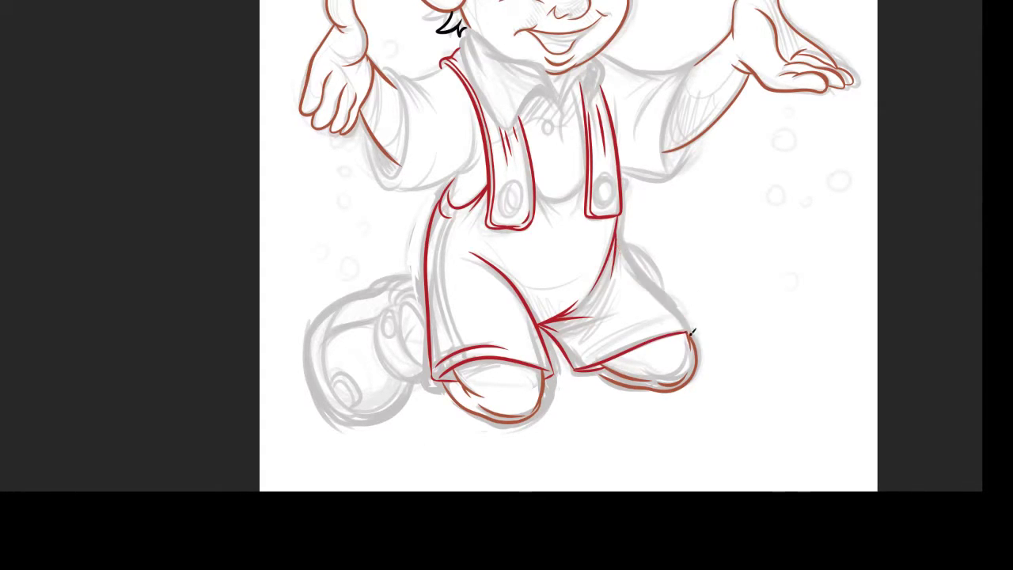
{"action": "left_click_drag", "start_coordinate": [621, 252], "coordinate": [665, 303]}
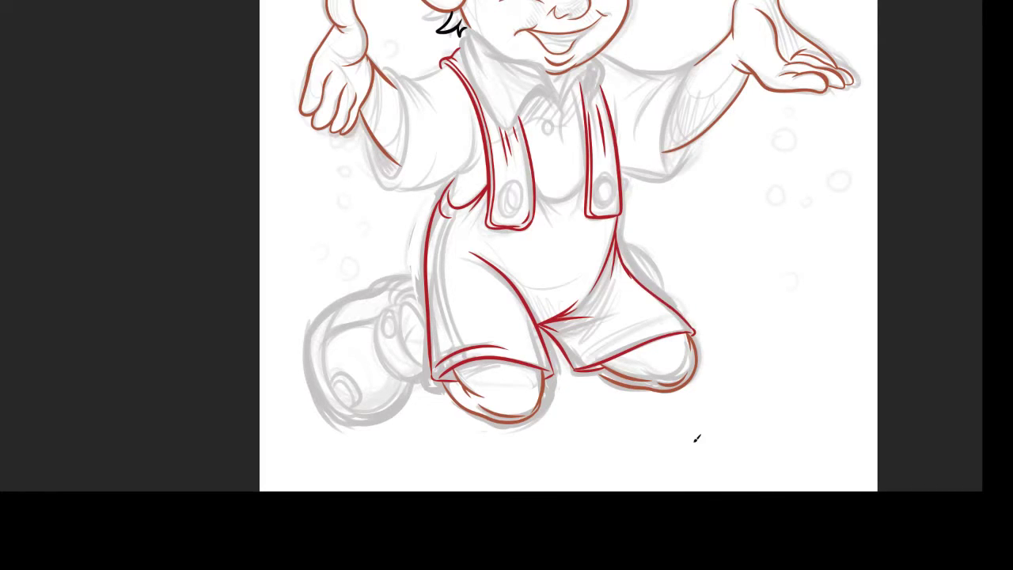
{"action": "left_click_drag", "start_coordinate": [448, 215], "coordinate": [434, 352]}
{"action": "left_click_drag", "start_coordinate": [450, 226], "coordinate": [465, 349]}
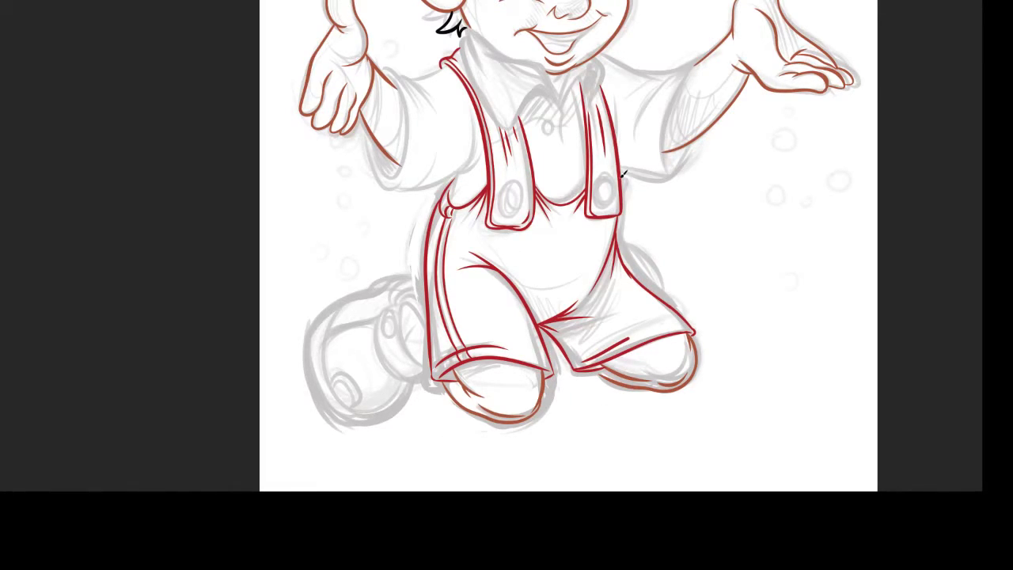
Step: Sample a colour from the painted swatches and ink the tongue inside the open mouth in red
{"action": "left_click_drag", "start_coordinate": [694, 191], "coordinate": [697, 358]}
{"action": "mouse_move", "coordinate": [545, 208]}
{"action": "left_mouse_down"}
{"action": "mouse_move", "coordinate": [575, 213]}
{"action": "mouse_move", "coordinate": [562, 319]}
{"action": "left_mouse_up"}
{"action": "key", "text": "ctrl+plus"}
{"action": "left_click", "coordinate": [267, 52], "text": "alt"}
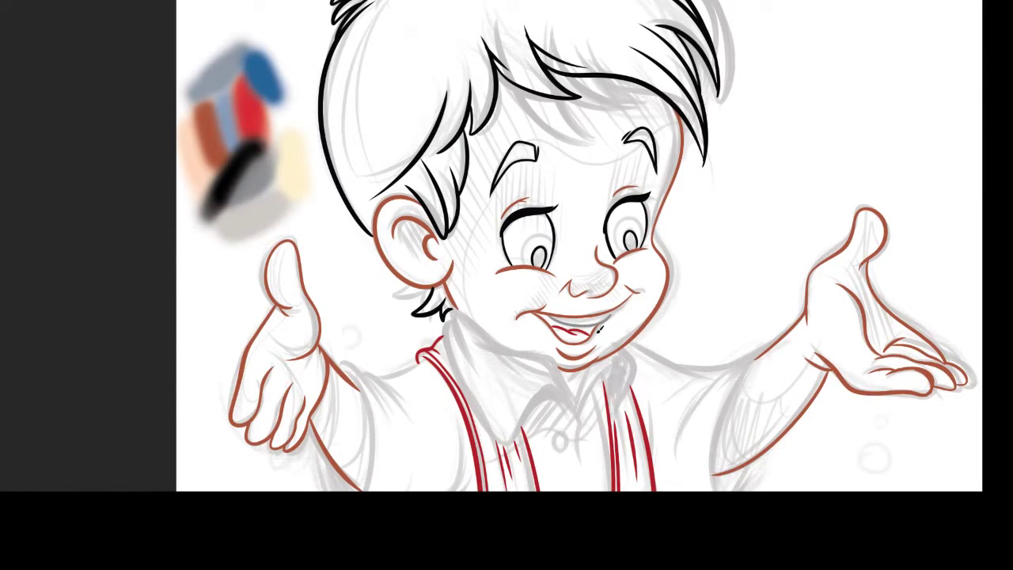
{"action": "key", "text": "ctrl+minus"}
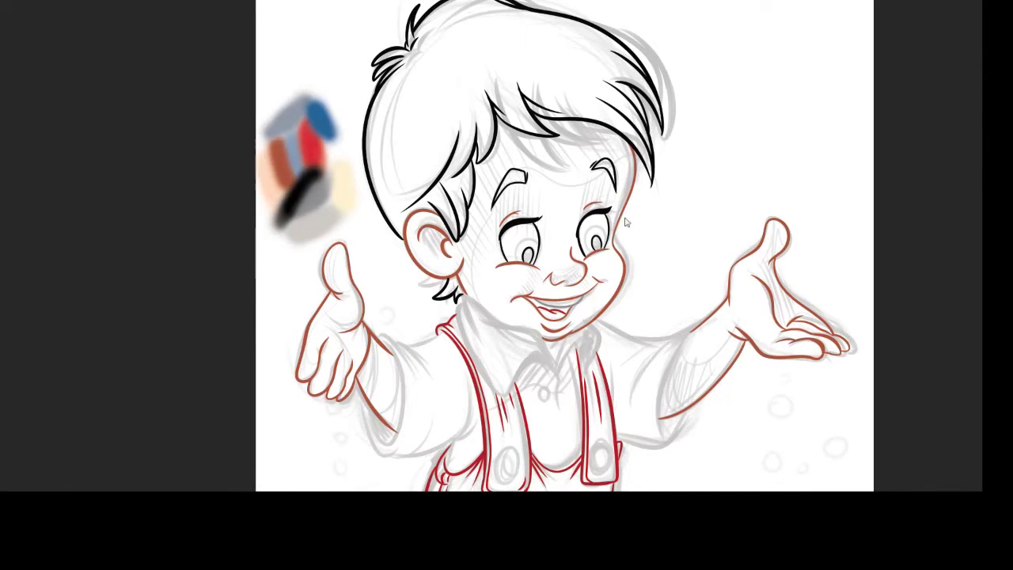
Step: Ink the ear-side shirt sleeve with its cuff and the large collar flap in mustard yellow
{"action": "mouse_move", "coordinate": [397, 361]}
{"action": "left_mouse_down"}
{"action": "mouse_move", "coordinate": [376, 439]}
{"action": "mouse_move", "coordinate": [402, 421]}
{"action": "mouse_move", "coordinate": [398, 455]}
{"action": "mouse_move", "coordinate": [456, 439]}
{"action": "mouse_move", "coordinate": [394, 457]}
{"action": "left_mouse_up"}
{"action": "key", "text": "ctrl+z"}
{"action": "key", "text": "ctrl+z"}
{"action": "key", "text": "ctrl+minus"}
{"action": "mouse_move", "coordinate": [412, 345]}
{"action": "left_mouse_down"}
{"action": "mouse_move", "coordinate": [441, 334]}
{"action": "mouse_move", "coordinate": [462, 277]}
{"action": "left_mouse_up"}
{"action": "key", "text": "ctrl+plus"}
{"action": "left_click_drag", "start_coordinate": [417, 238], "coordinate": [393, 215]}
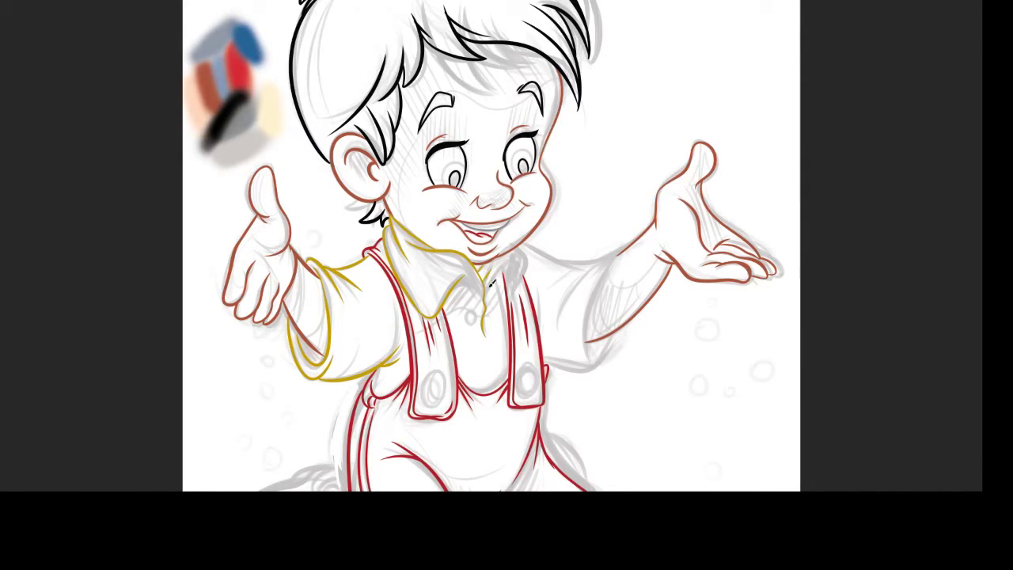
Step: Rework the collar opening below the chin and ink the second collar flap in mustard yellow
{"action": "mouse_move", "coordinate": [507, 273]}
{"action": "left_mouse_down"}
{"action": "mouse_move", "coordinate": [522, 255]}
{"action": "mouse_move", "coordinate": [509, 274]}
{"action": "mouse_move", "coordinate": [528, 261]}
{"action": "left_mouse_up"}
{"action": "key", "text": "ctrl+z"}
{"action": "key", "text": "ctrl+minus"}
{"action": "key", "text": "ctrl+z"}
{"action": "key", "text": "ctrl+z"}
{"action": "key", "text": "ctrl+z"}
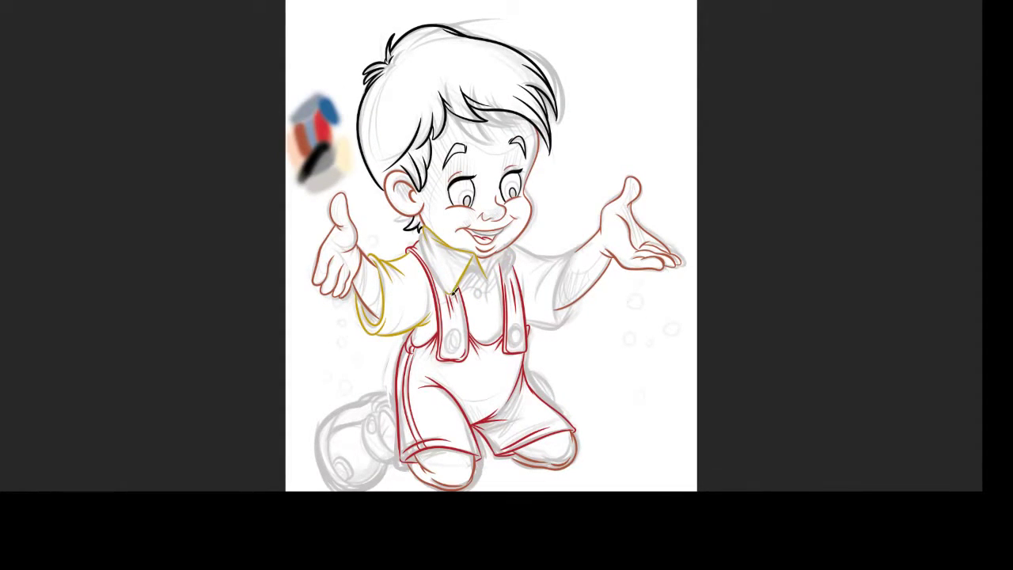
{"action": "scroll", "coordinate": [489, 272], "scroll_direction": "up", "scroll_amount": 3}
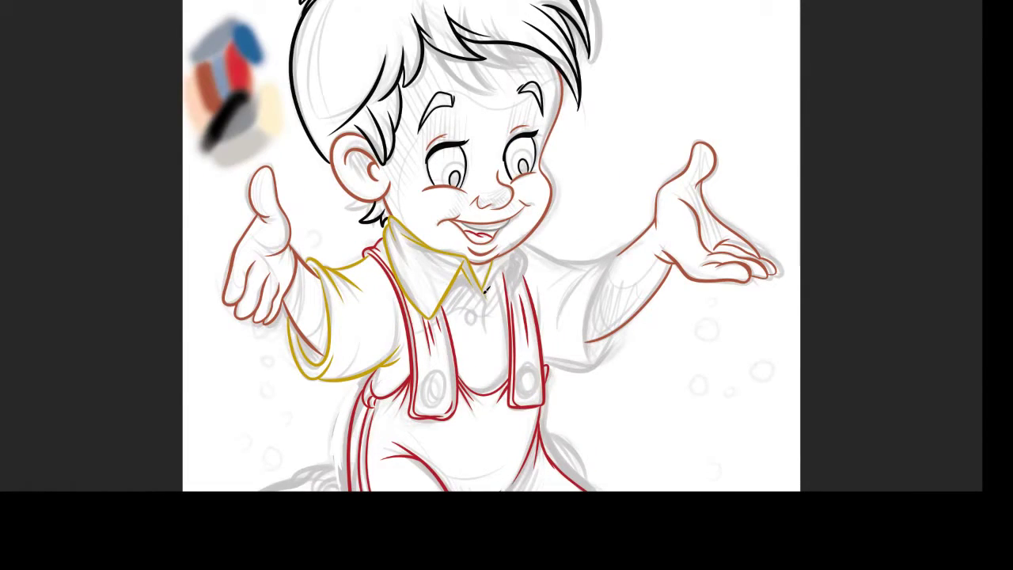
{"action": "key", "text": "ctrl+z"}
{"action": "left_click_drag", "start_coordinate": [528, 251], "coordinate": [521, 287]}
Step: Ink the other shirt sleeve with its shoulder line, folds and cuff in mustard yellow
{"action": "key", "text": "ctrl+minus"}
{"action": "key", "text": "ctrl+plus"}
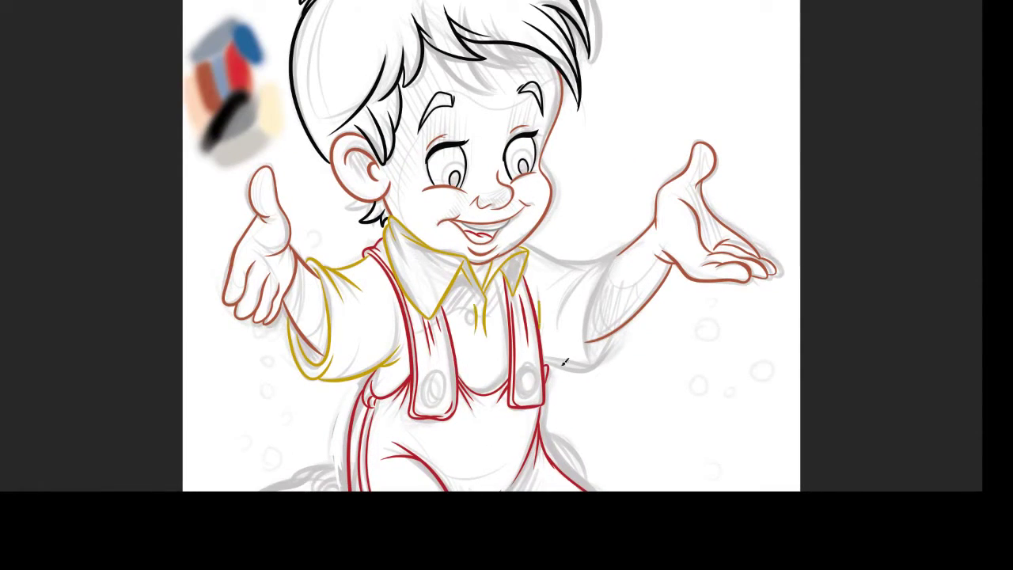
{"action": "mouse_move", "coordinate": [545, 361]}
{"action": "left_mouse_down"}
{"action": "mouse_move", "coordinate": [612, 333]}
{"action": "mouse_move", "coordinate": [622, 251]}
{"action": "mouse_move", "coordinate": [589, 340]}
{"action": "left_mouse_up"}
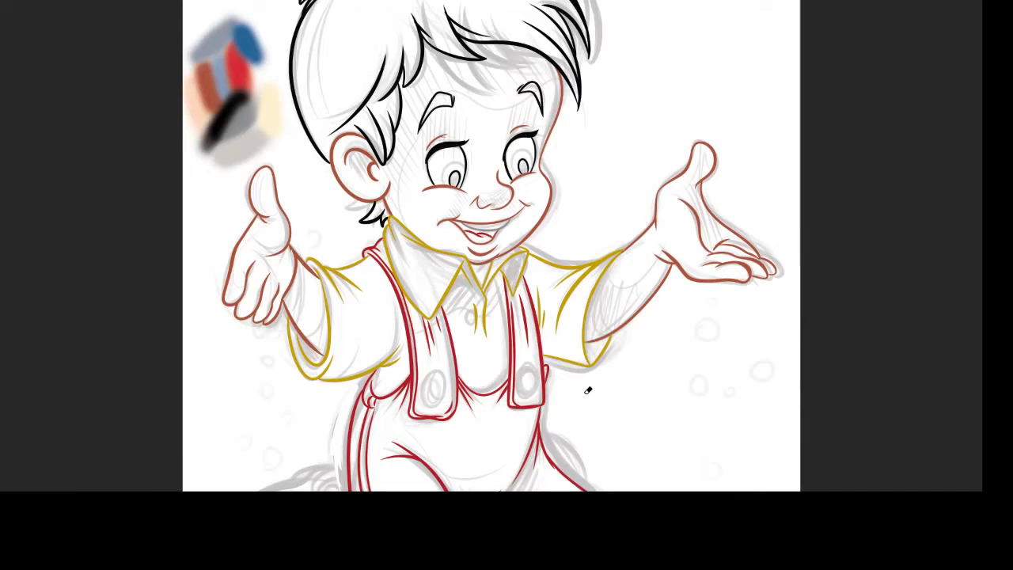
{"action": "key", "text": "ctrl+minus"}
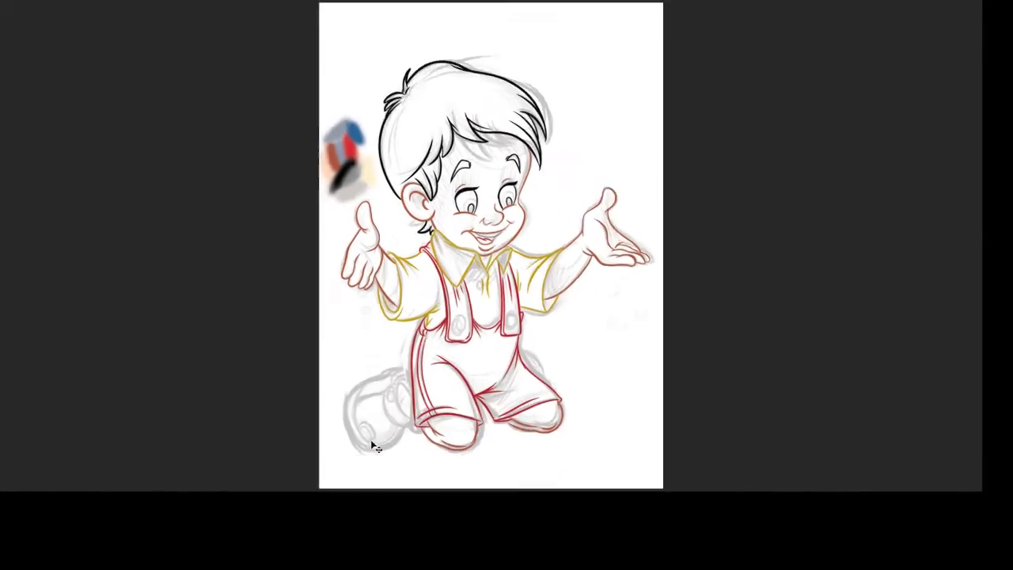
Step: Sample the reddish-brown swatch and ink the outer contour of the large shoe behind the boy's leg
{"action": "left_click", "coordinate": [304, 143], "text": "alt"}
{"action": "left_click_drag", "start_coordinate": [778, 297], "coordinate": [812, 209]}
{"action": "left_click", "coordinate": [339, 57], "text": "alt"}
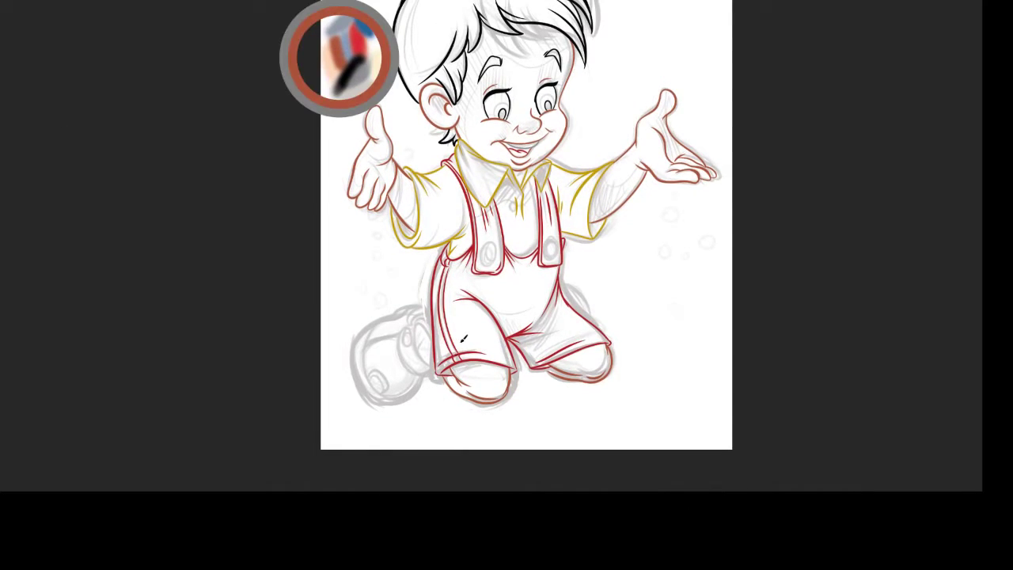
{"action": "left_click_drag", "start_coordinate": [394, 315], "coordinate": [372, 400]}
{"action": "key", "text": "ctrl+z"}
{"action": "left_click_drag", "start_coordinate": [427, 307], "coordinate": [374, 401]}
Step: Ink the shoe's strap flap with its eyelets, the inner sole line and the toe details in reddish brown
{"action": "left_click_drag", "start_coordinate": [418, 325], "coordinate": [431, 370]}
{"action": "key", "text": "ctrl+z"}
{"action": "mouse_move", "coordinate": [417, 323]}
{"action": "left_mouse_down"}
{"action": "mouse_move", "coordinate": [409, 362]}
{"action": "mouse_move", "coordinate": [432, 370]}
{"action": "left_mouse_up"}
{"action": "left_click_drag", "start_coordinate": [417, 325], "coordinate": [425, 353]}
{"action": "key", "text": "ctrl+z"}
{"action": "key", "text": "ctrl+z"}
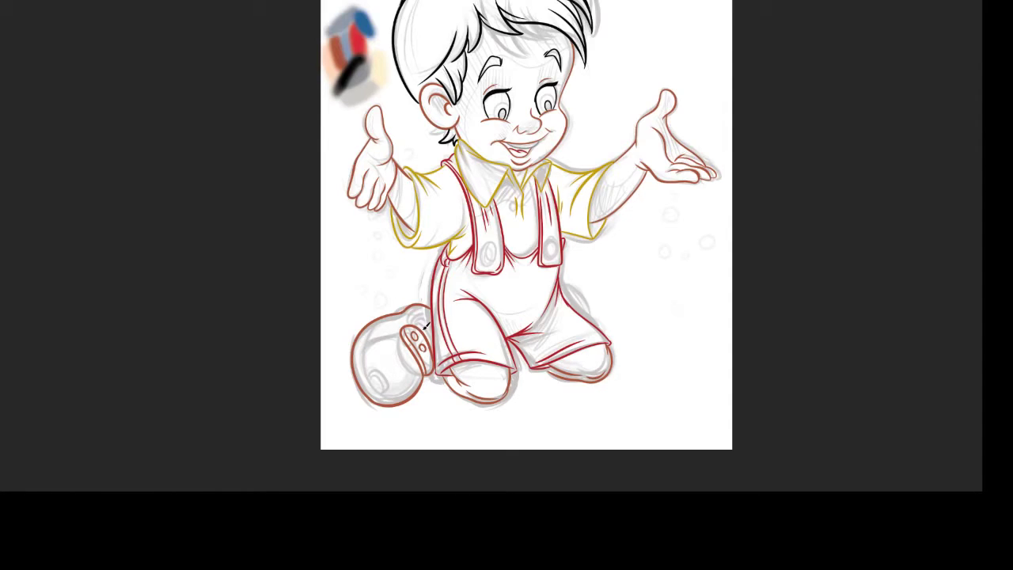
{"action": "left_click_drag", "start_coordinate": [362, 361], "coordinate": [412, 394]}
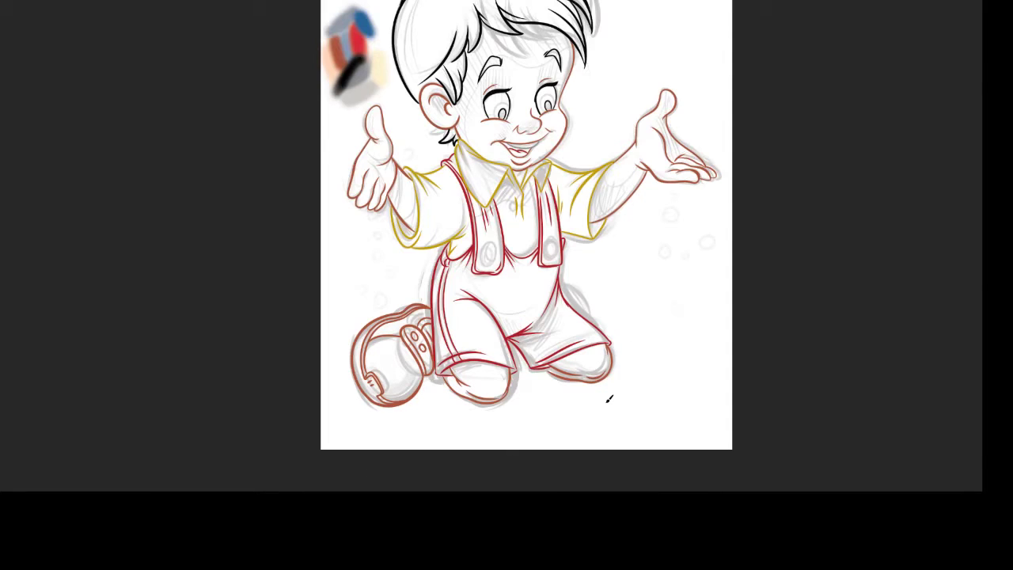
Step: Sample the shirt's mustard yellow and ink the oval buttons on both overall straps
{"action": "left_click", "coordinate": [496, 190], "text": "alt"}
{"action": "left_click_drag", "start_coordinate": [495, 250], "coordinate": [495, 253]}
{"action": "key", "text": "ctrl+minus"}
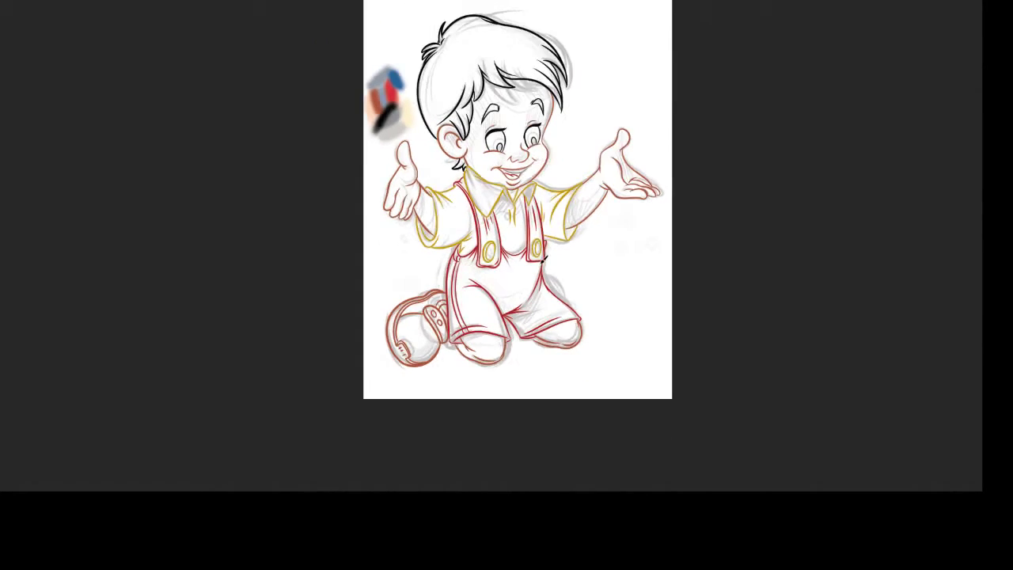
{"action": "key", "text": "ctrl+0"}
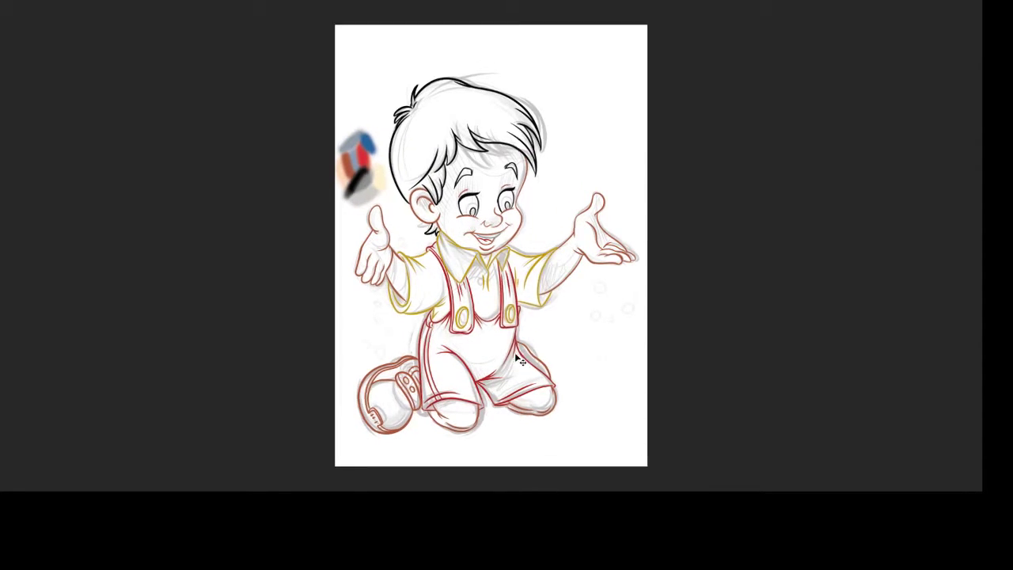
Step: Hide the rough sketch and fill the face, neck, arms, hands and knees with a flat peach skin colour
{"action": "key", "text": "ctrl+plus"}
{"action": "left_click", "coordinate": [972, 97]}
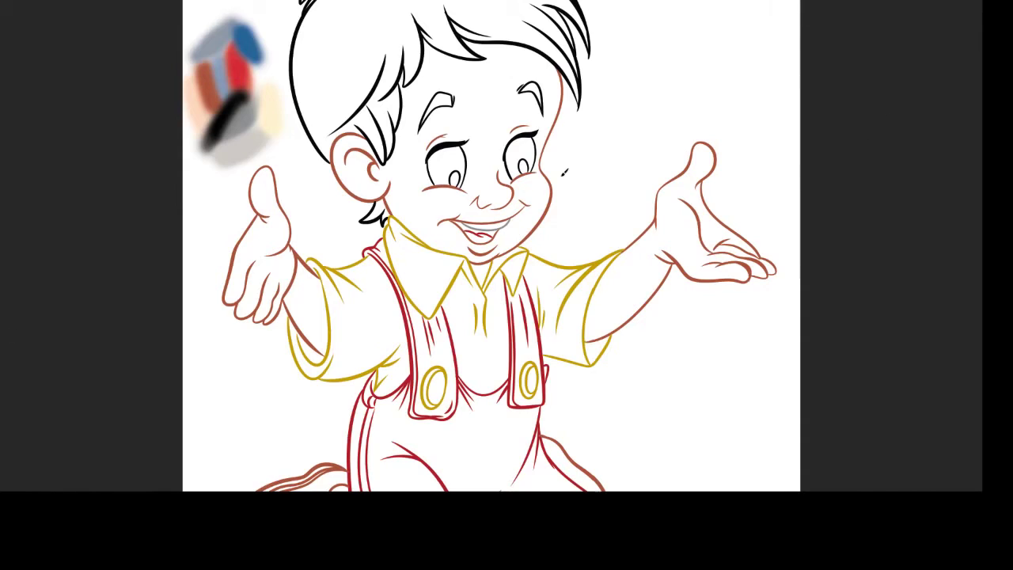
{"action": "left_click", "coordinate": [475, 119]}
{"action": "left_click", "coordinate": [654, 266]}
{"action": "left_click", "coordinate": [273, 257]}
{"action": "key", "text": "ctrl+minus"}
{"action": "left_click", "coordinate": [444, 467]}
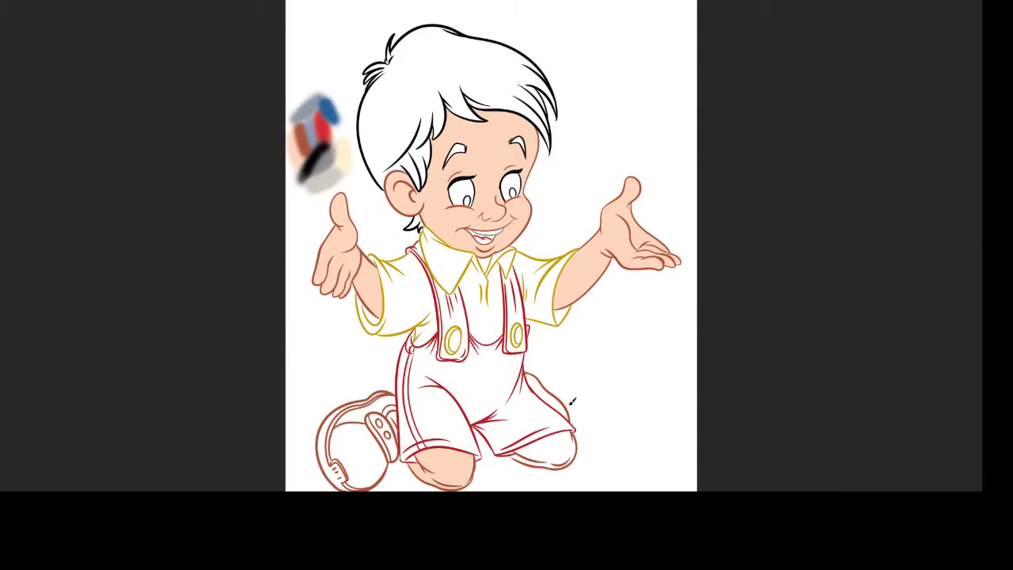
{"action": "key", "text": "ctrl+plus"}
{"action": "left_click", "coordinate": [479, 280]}
Step: Sample black from the painted swatches and fill the pupils, eyebrows and all sections of the hair
{"action": "left_click", "coordinate": [226, 116], "text": "alt"}
{"action": "left_click", "coordinate": [454, 180]}
{"action": "left_click", "coordinate": [522, 166]}
{"action": "left_click", "coordinate": [532, 90]}
{"action": "left_click", "coordinate": [437, 105]}
{"action": "left_click", "coordinate": [361, 76]}
{"action": "left_click", "coordinate": [375, 218]}
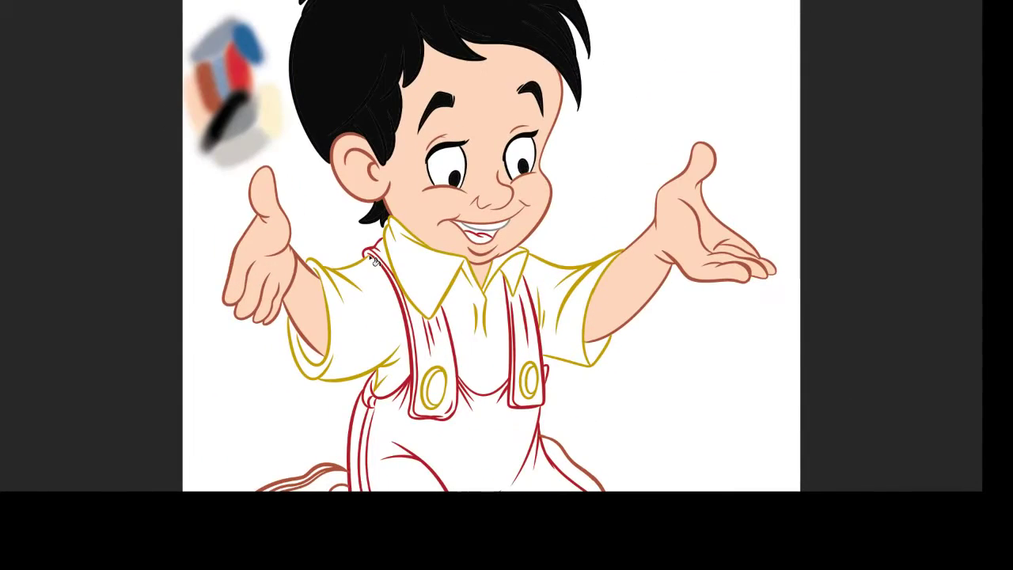
Step: Recolour the hair's line art grey and fill the tongue inside the open mouth with red
{"action": "left_click", "coordinate": [564, 75]}
{"action": "key", "text": "alt+shift+BackSpace"}
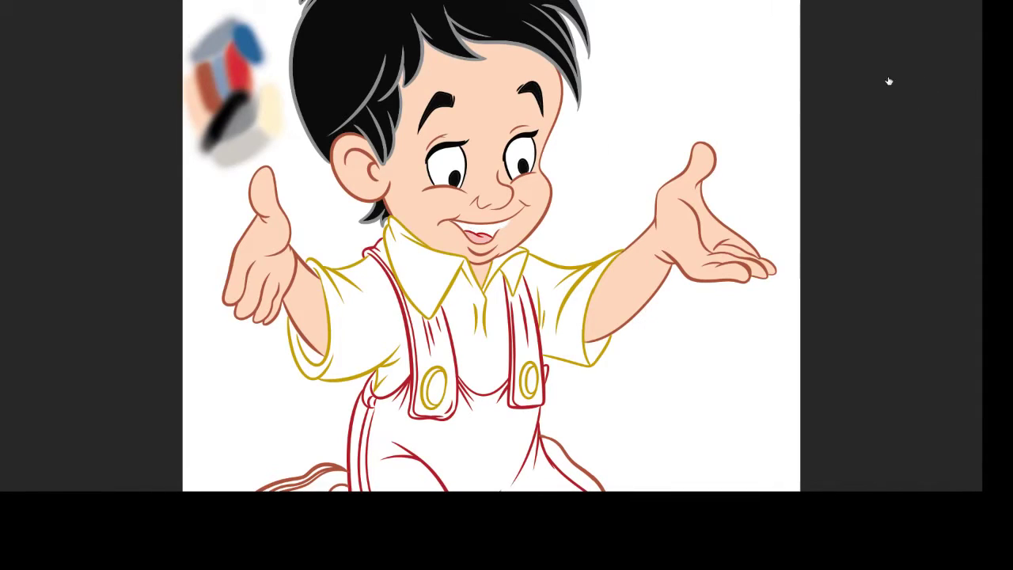
{"action": "left_click", "coordinate": [493, 235]}
{"action": "key", "text": "ctrl+minus"}
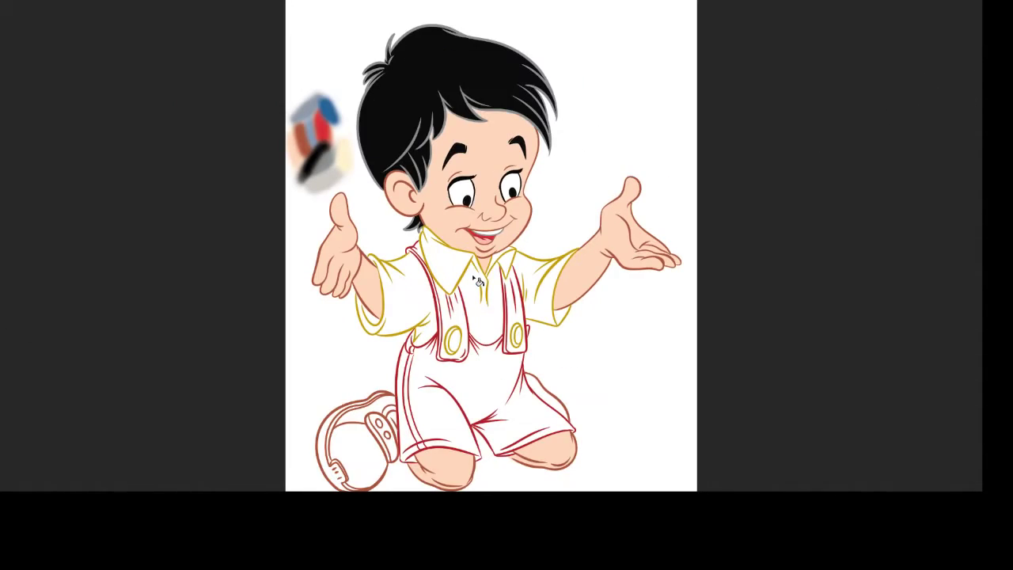